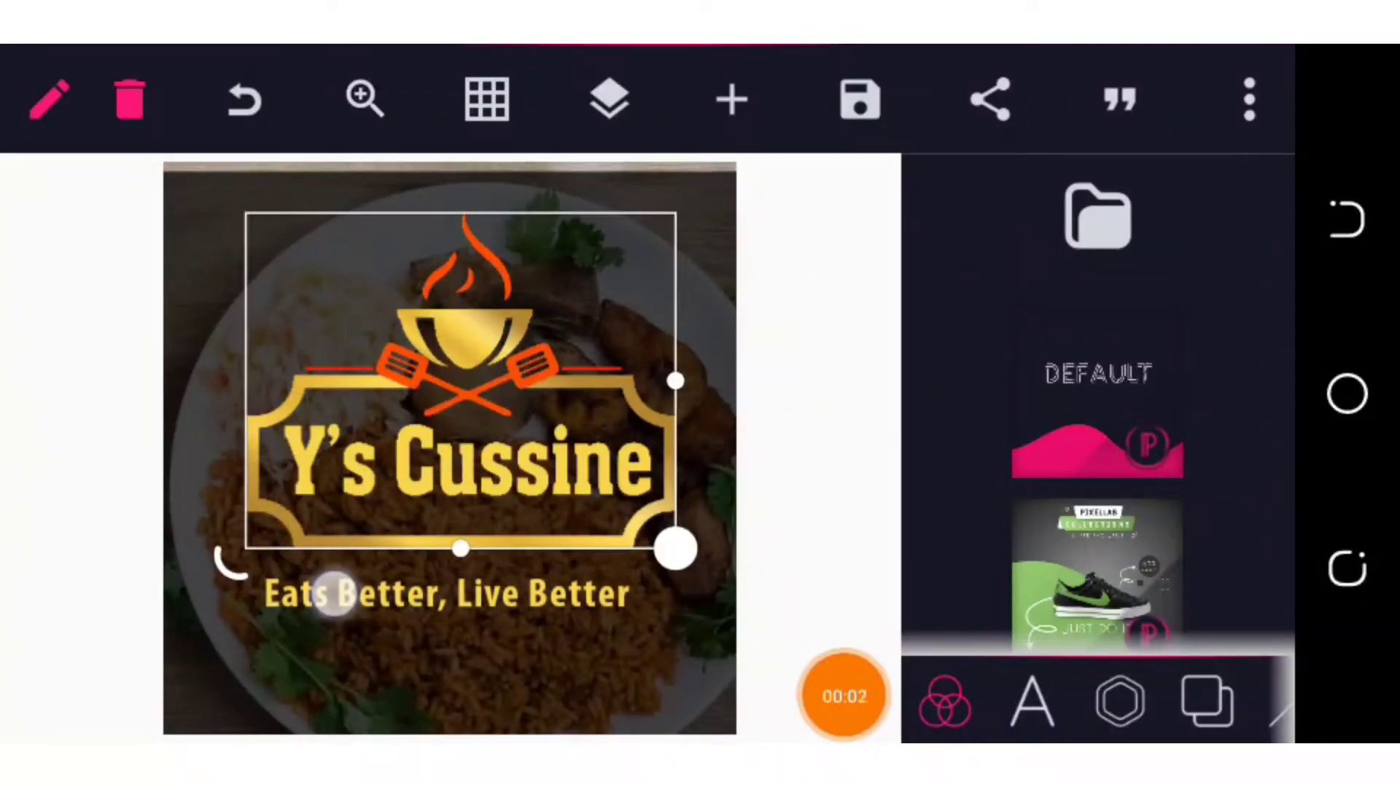
Step: Deselect the logo, check the save options, then bring up PixelLab's overflow menu
{"action": "left_click", "coordinate": [336, 667]}
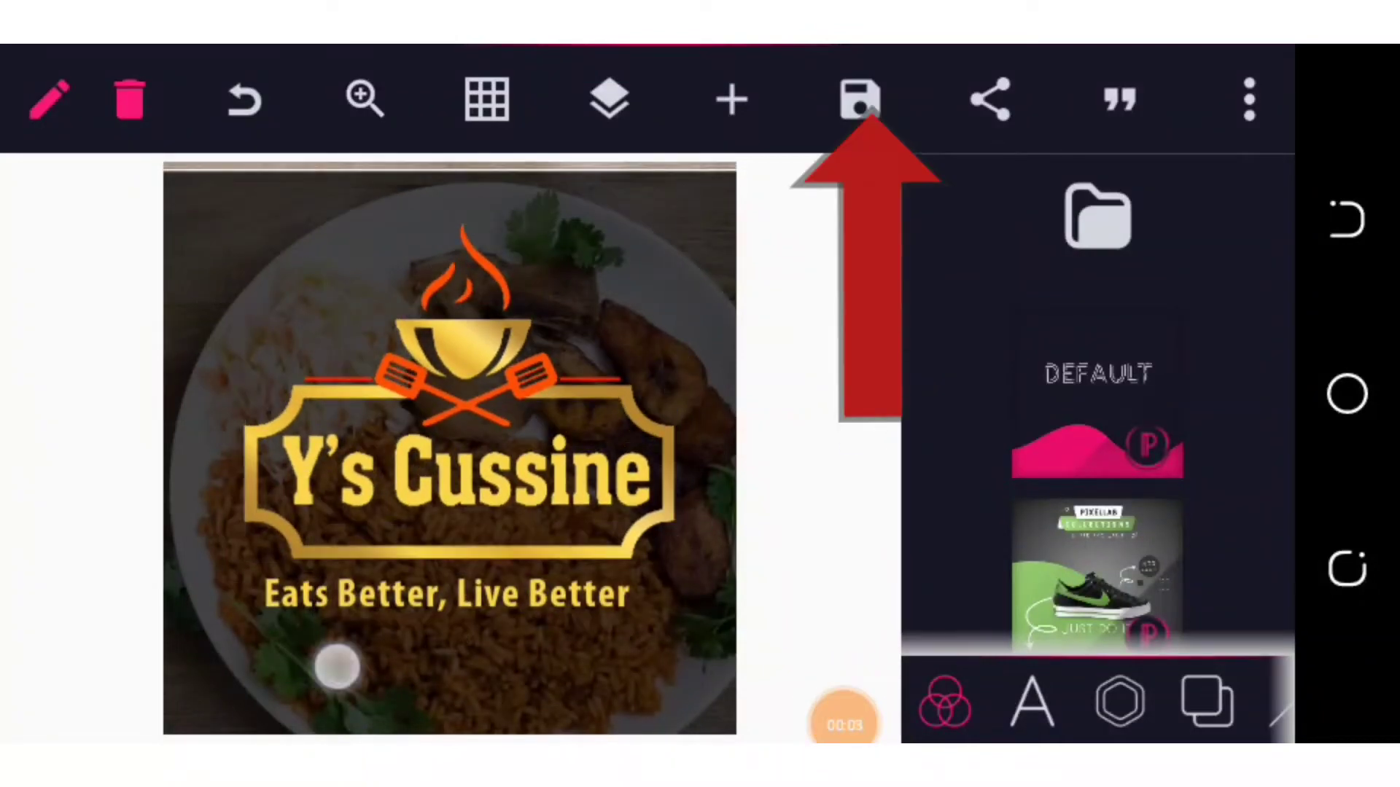
{"action": "left_click", "coordinate": [861, 100]}
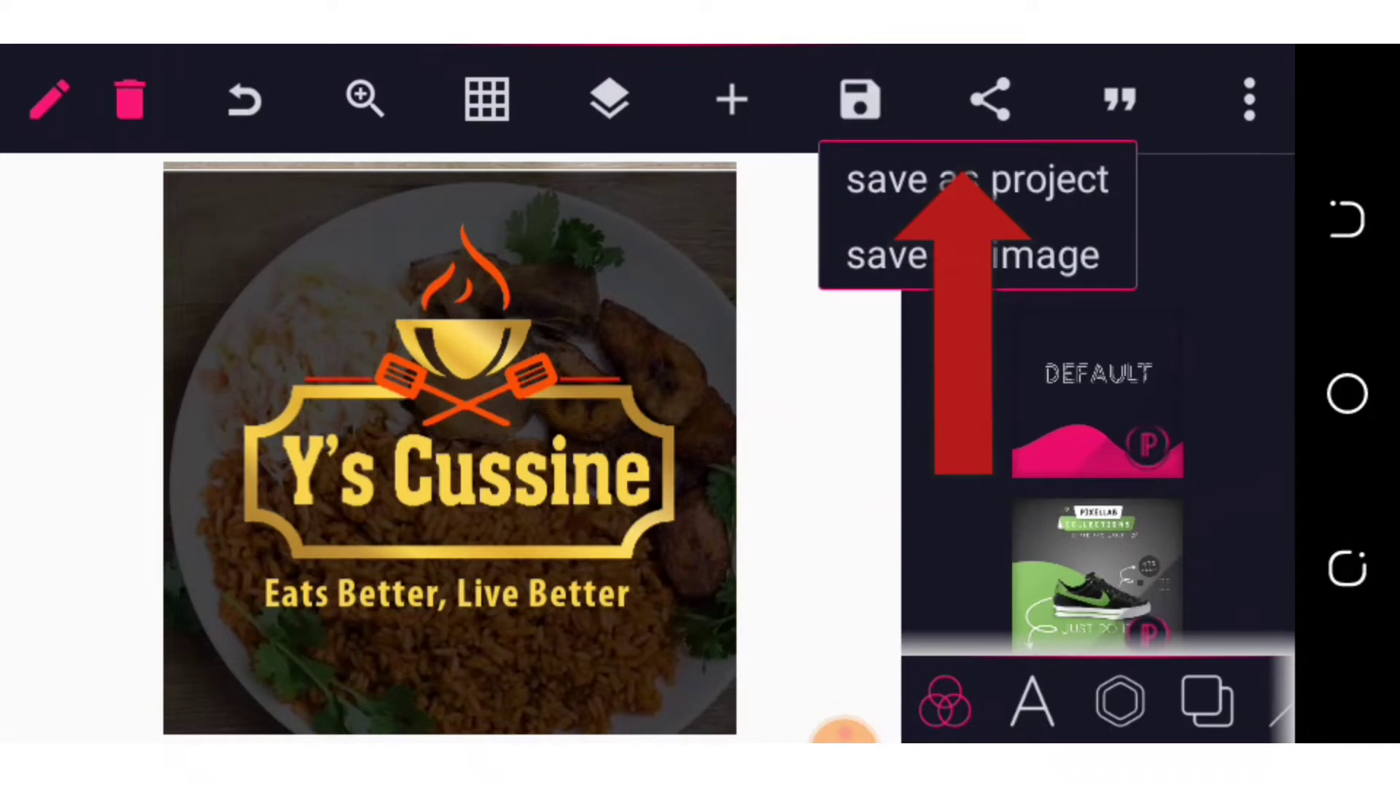
{"action": "left_click", "coordinate": [1077, 217]}
{"action": "left_click", "coordinate": [823, 452]}
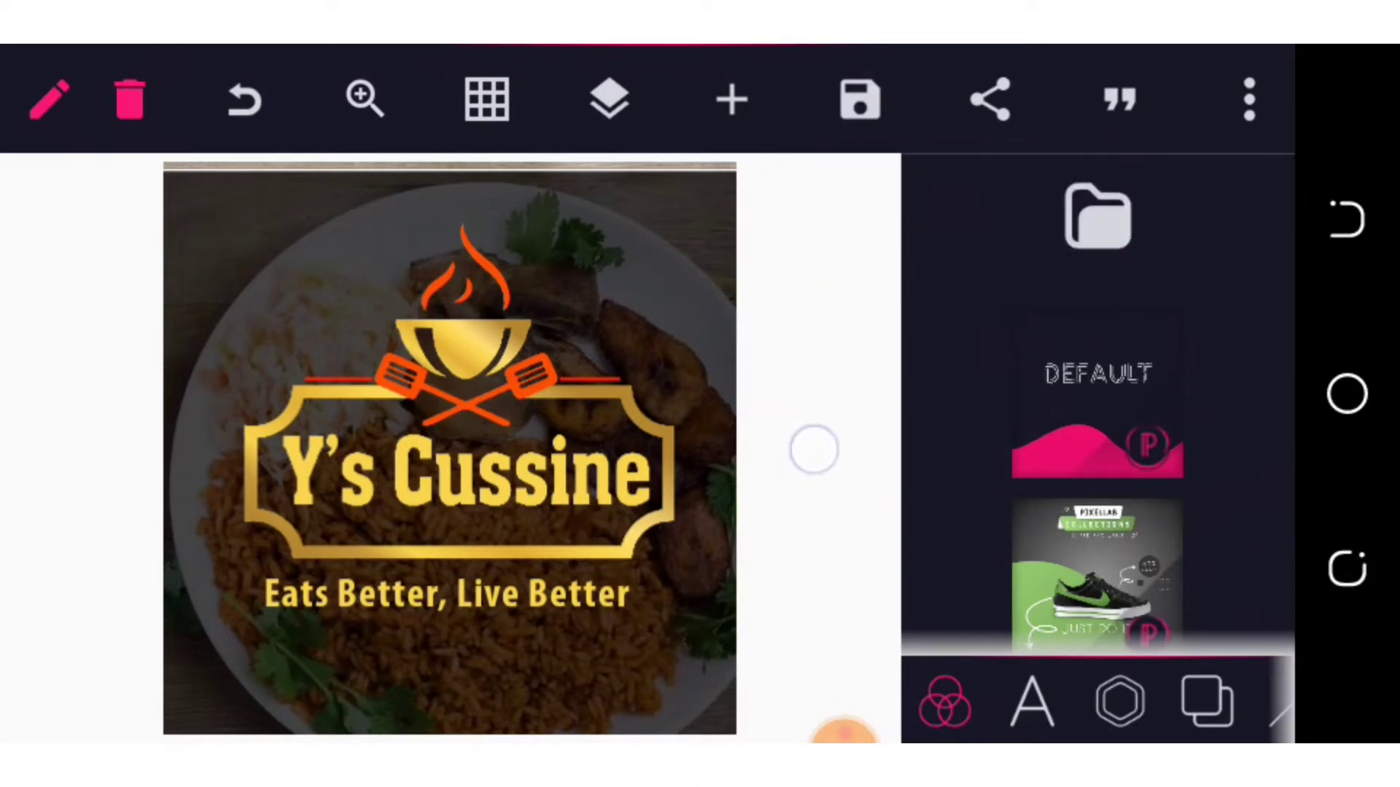
{"action": "left_click", "coordinate": [1248, 101]}
Step: Export the 'example' project from the saved-projects list as example1.plp, then switch to the file manager
{"action": "left_click", "coordinate": [1094, 556]}
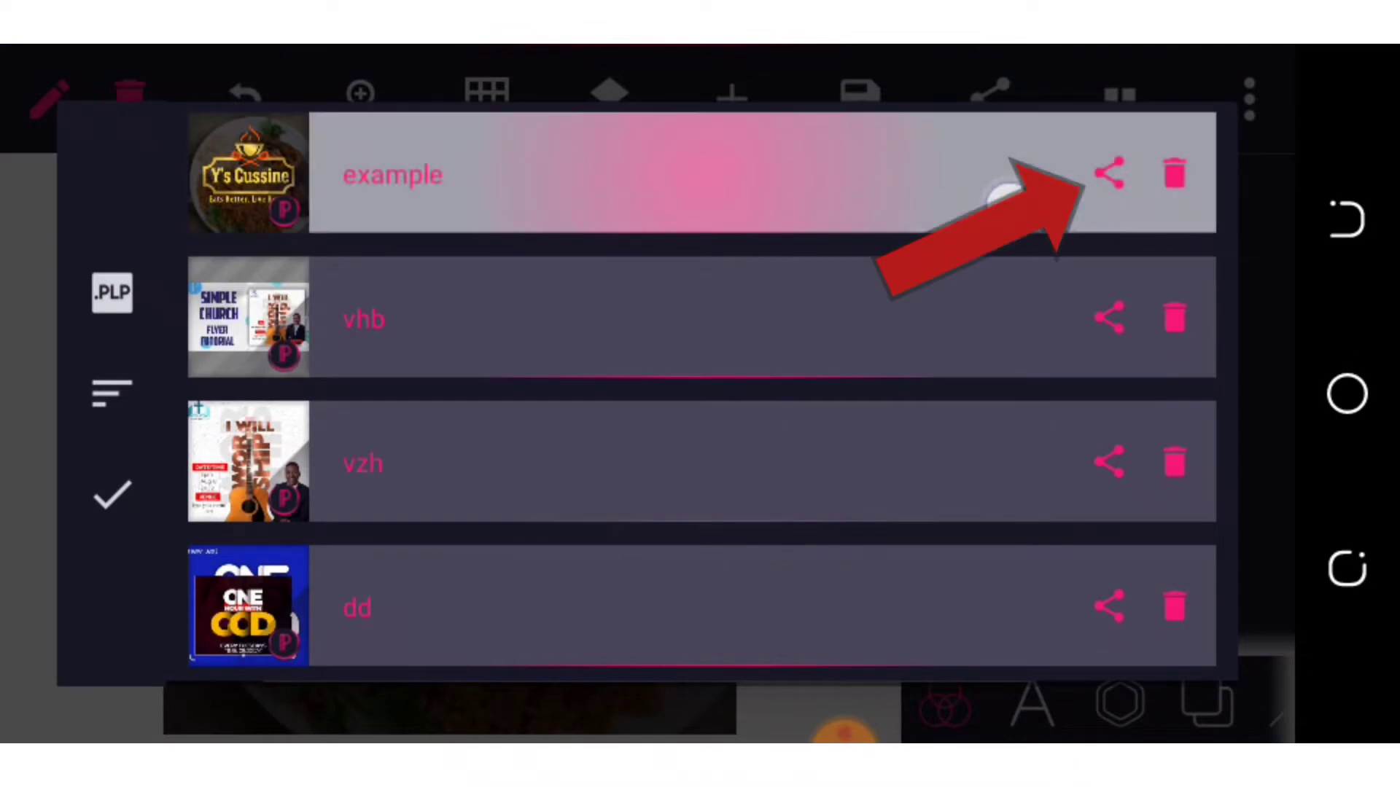
{"action": "left_click", "coordinate": [1108, 175]}
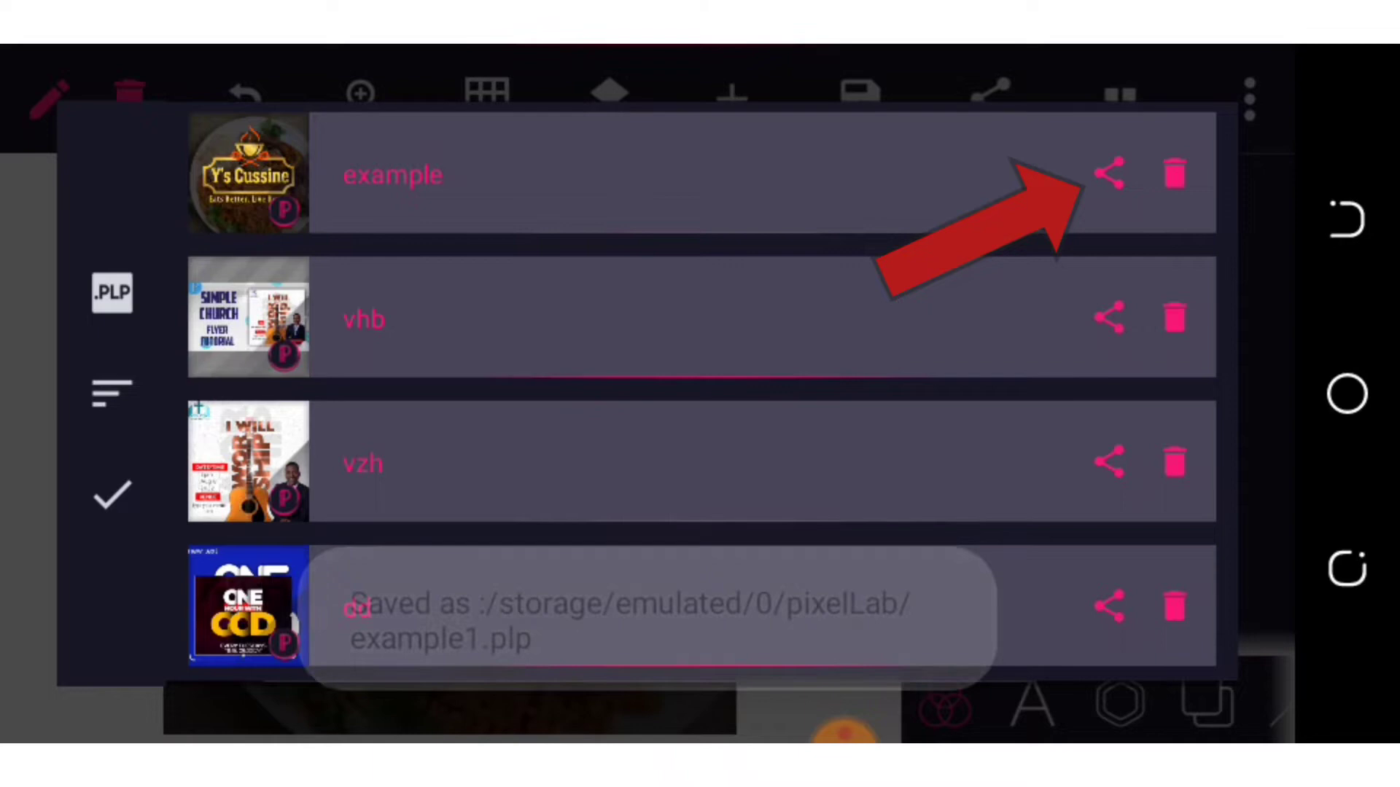
{"action": "left_click", "coordinate": [853, 723]}
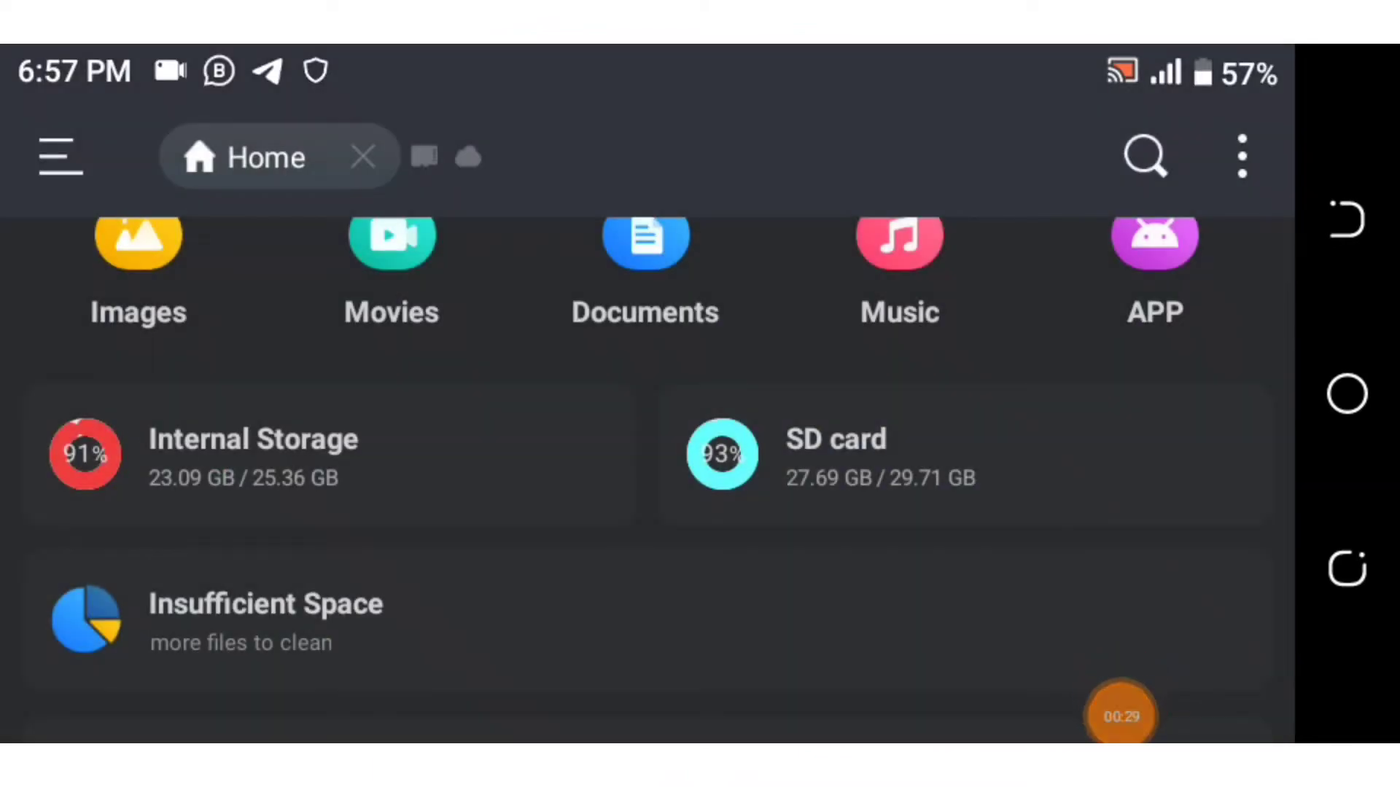
Step: Locate example1.plp in Local storage's pixelLab folder, then reopen PixelLab's saved-projects list
{"action": "left_click", "coordinate": [166, 463]}
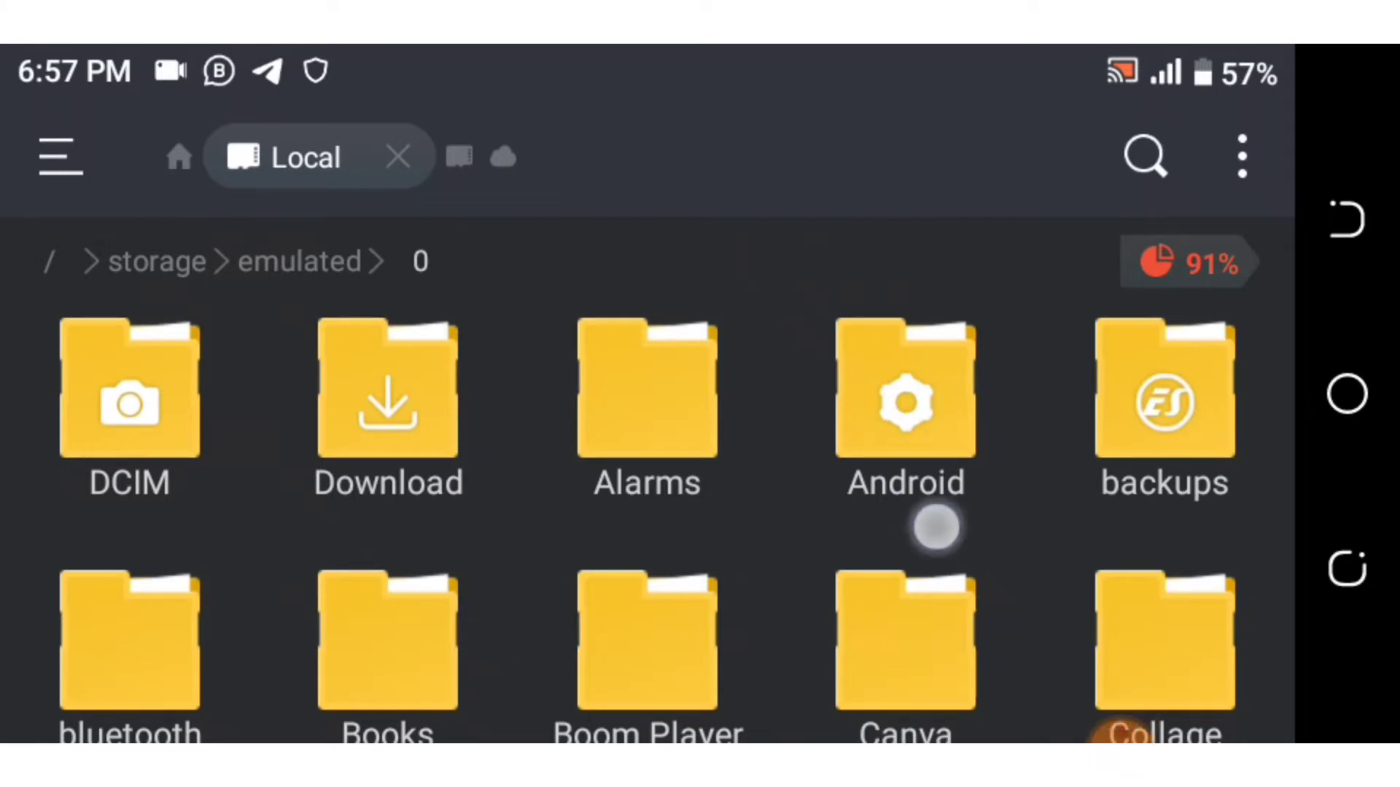
{"action": "scroll", "coordinate": [937, 522], "scroll_direction": "down", "scroll_amount": 10}
{"action": "scroll", "coordinate": [1041, 409], "scroll_direction": "down", "scroll_amount": 2}
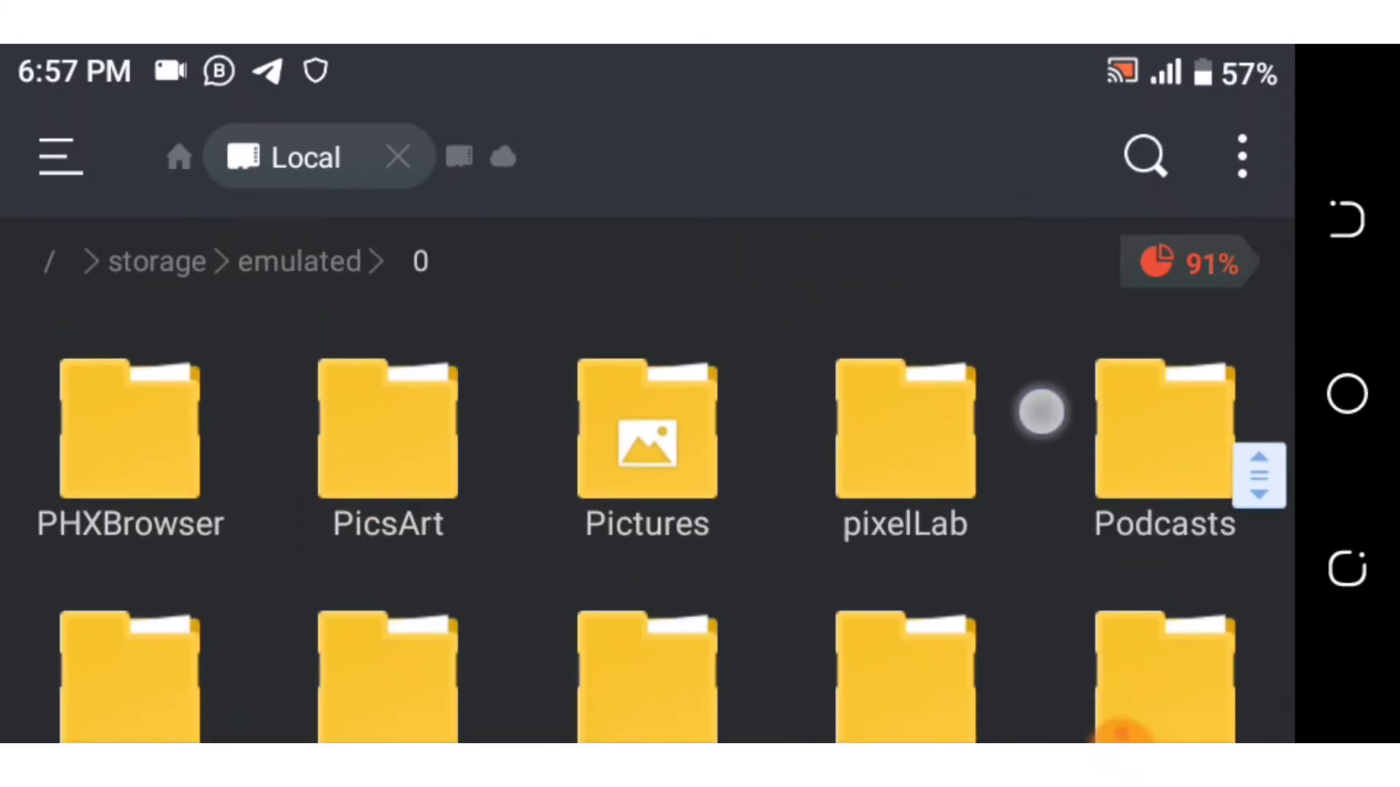
{"action": "left_click", "coordinate": [938, 441]}
{"action": "scroll", "coordinate": [1041, 603], "scroll_direction": "down", "scroll_amount": 5}
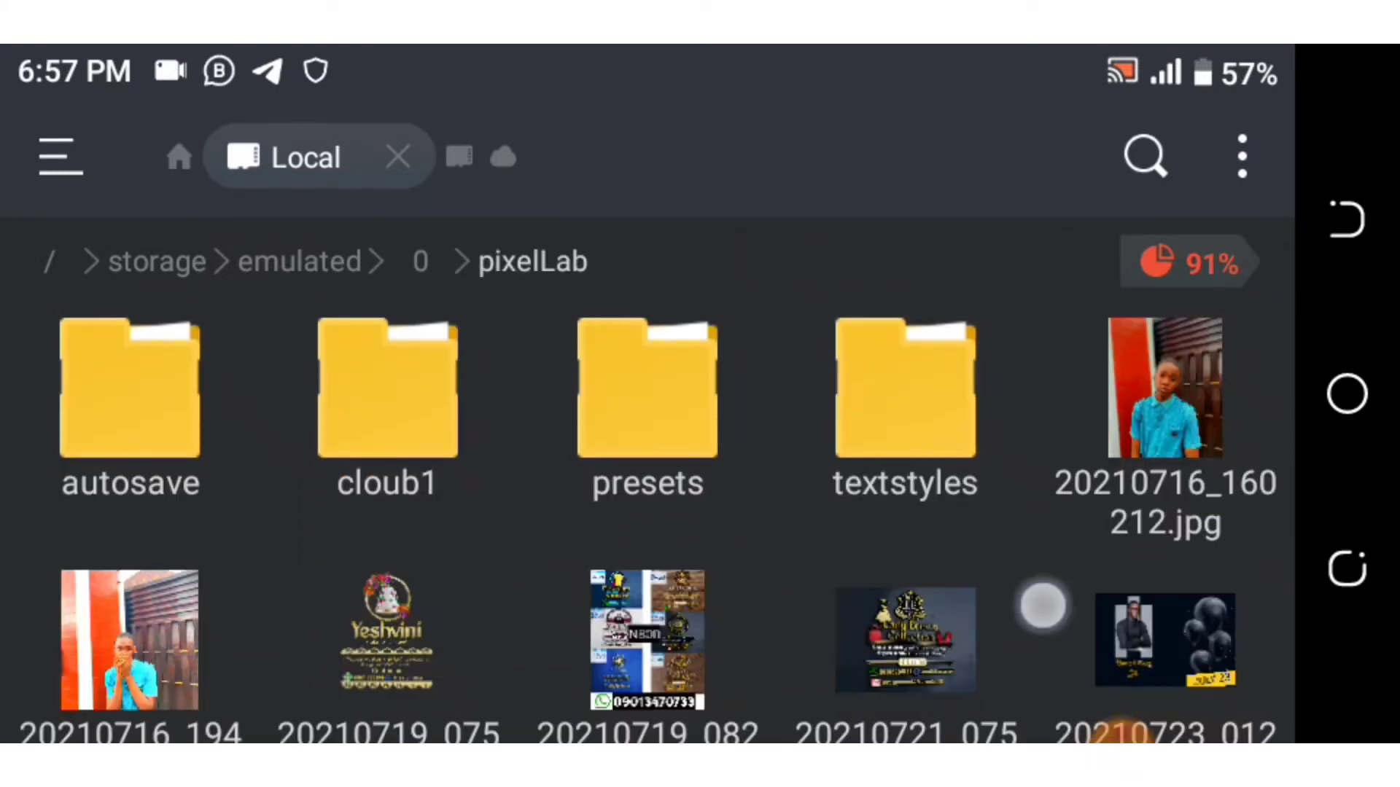
{"action": "scroll", "coordinate": [1035, 384], "scroll_direction": "down", "scroll_amount": 5}
{"action": "scroll", "coordinate": [1034, 395], "scroll_direction": "down", "scroll_amount": 10}
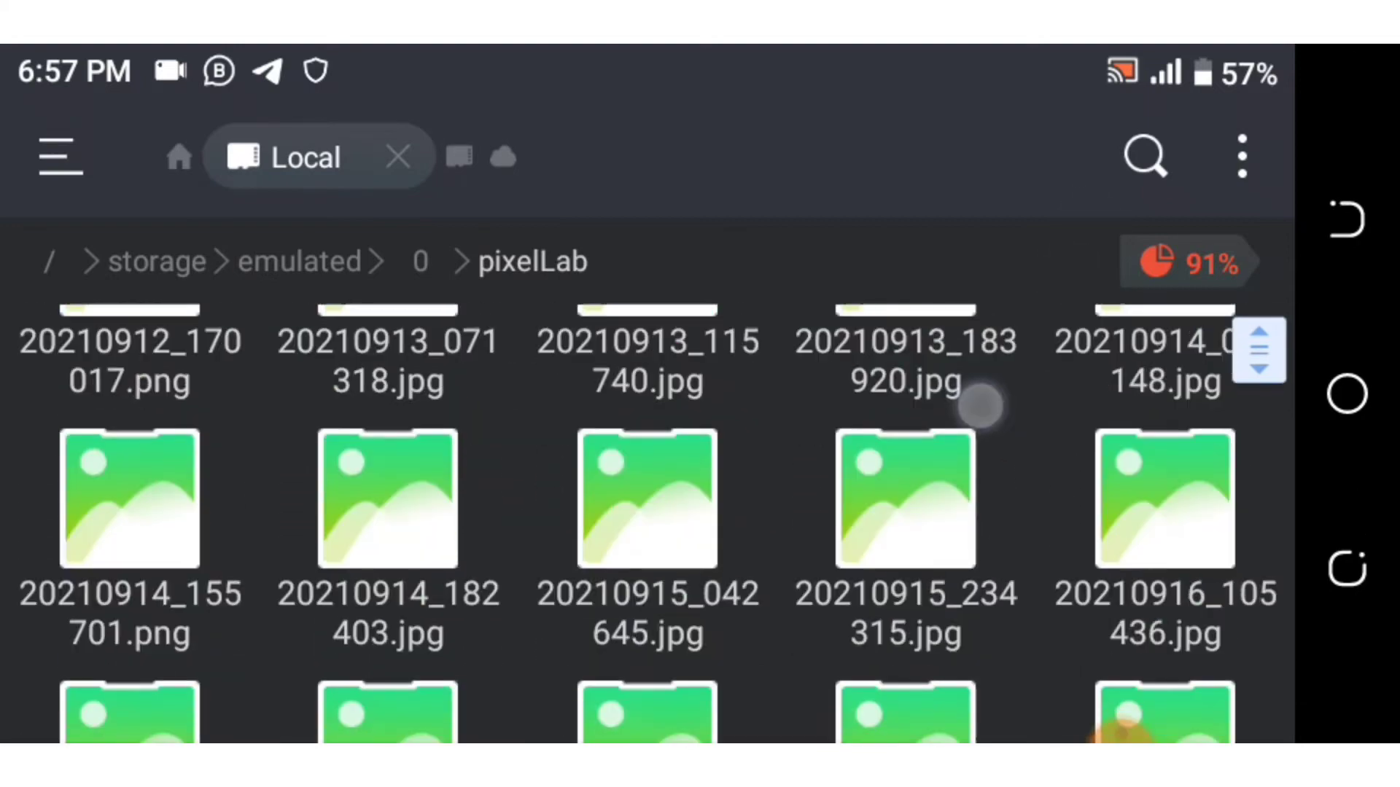
{"action": "scroll", "coordinate": [979, 401], "scroll_direction": "down", "scroll_amount": 10}
{"action": "scroll", "coordinate": [978, 401], "scroll_direction": "down", "scroll_amount": 10}
{"action": "scroll", "coordinate": [1037, 326], "scroll_direction": "down", "scroll_amount": 10}
{"action": "scroll", "coordinate": [1037, 327], "scroll_direction": "down", "scroll_amount": 10}
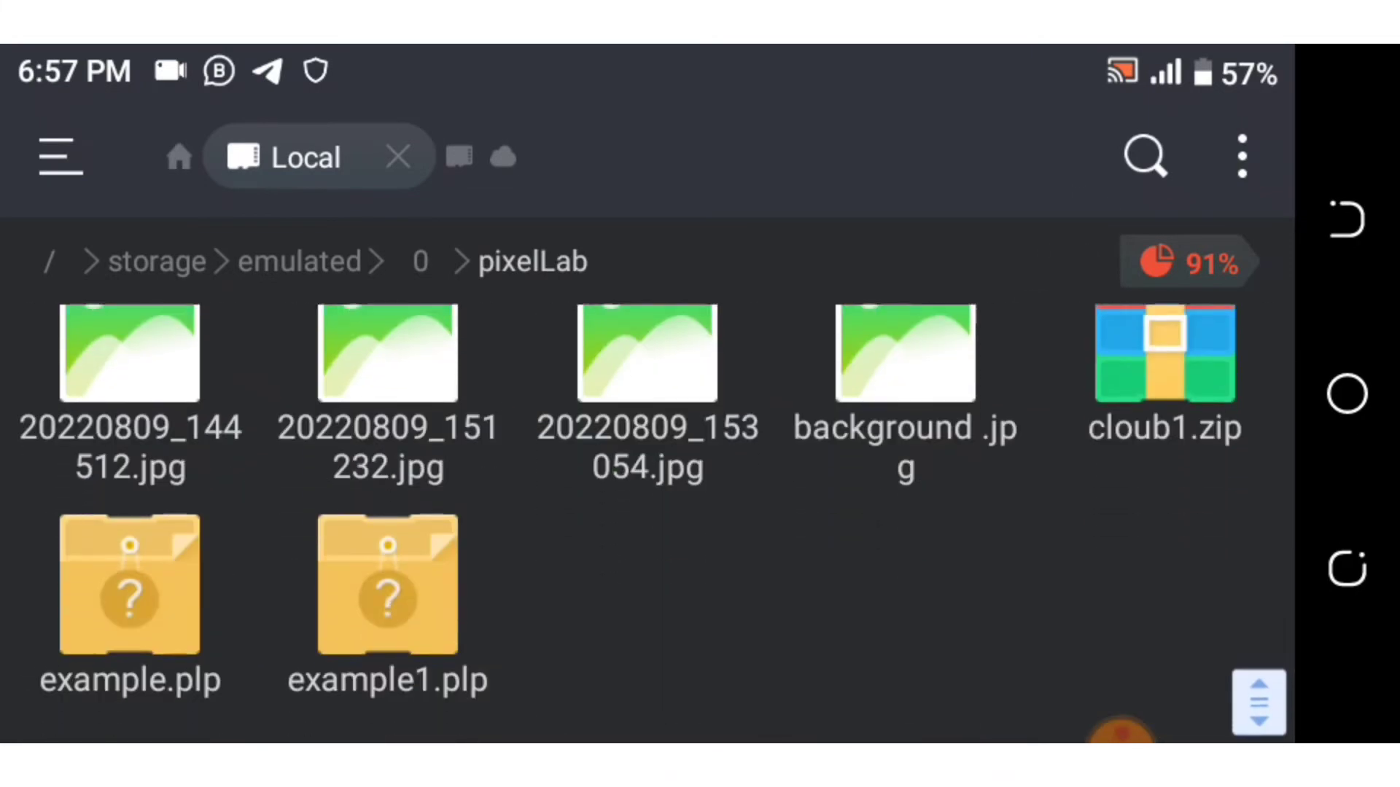
{"action": "left_click", "coordinate": [388, 574]}
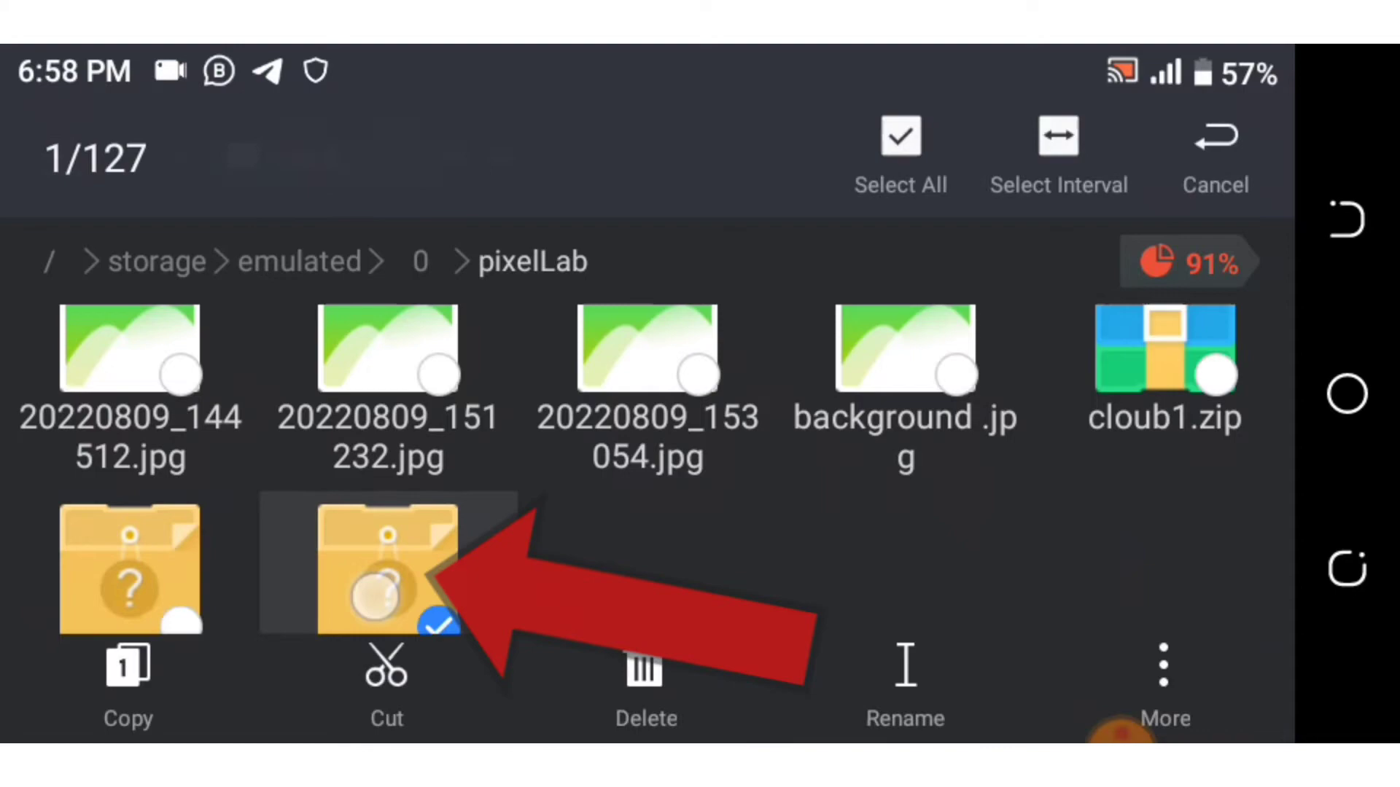
{"action": "left_click", "coordinate": [388, 574]}
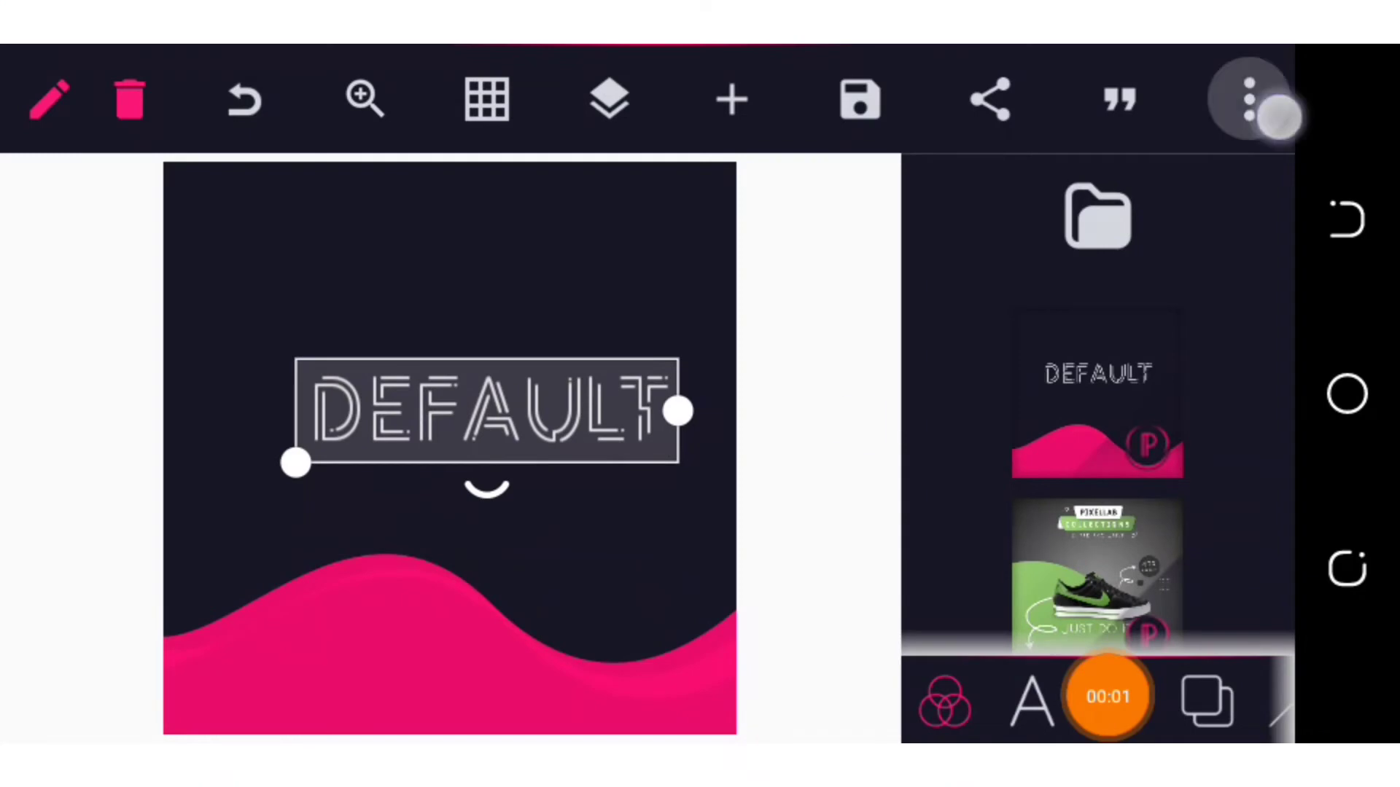
{"action": "left_click_drag", "start_coordinate": [1156, 601], "coordinate": [1240, 333]}
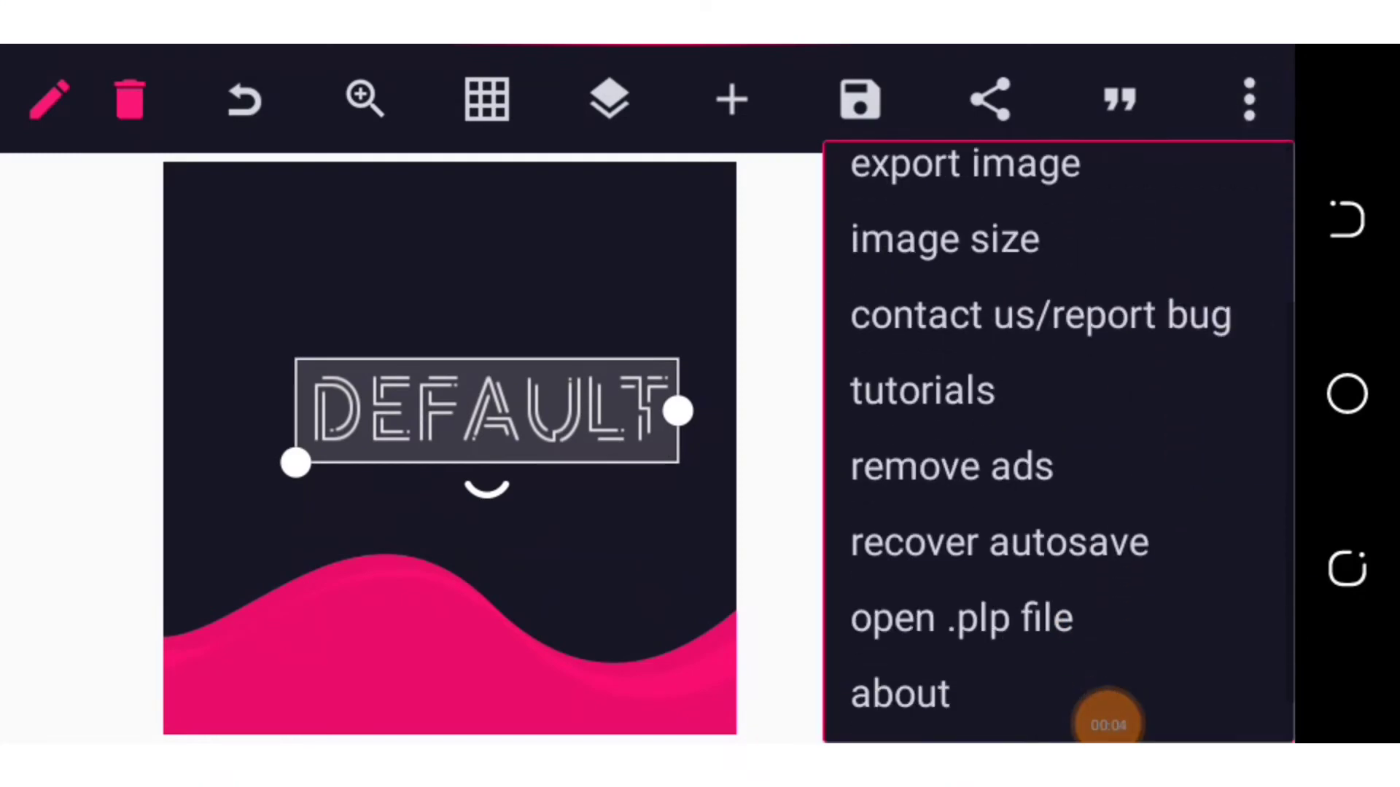
{"action": "left_click", "coordinate": [1014, 629]}
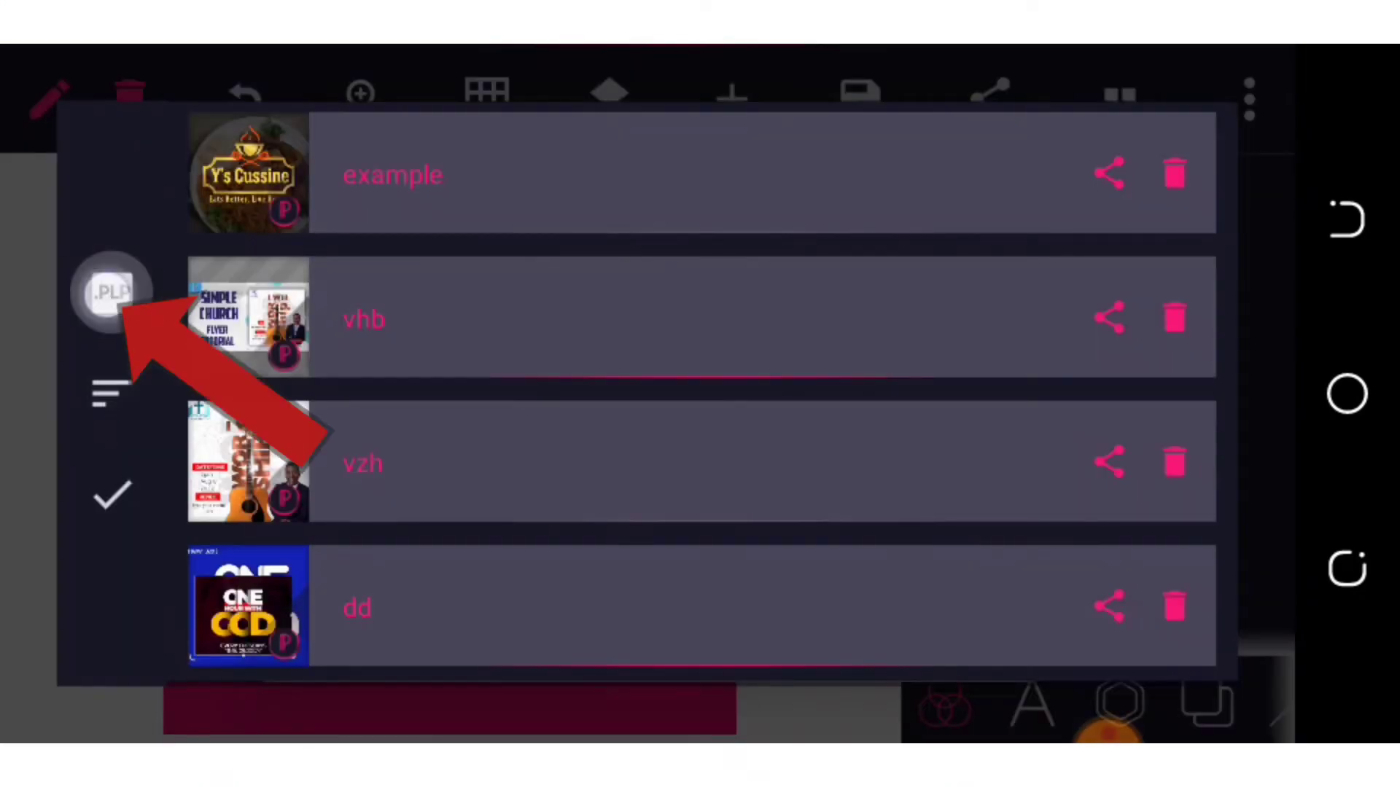
Step: Open example1.plp from /storage/emulated/0/pixelLab, accepting the loss of current work
{"action": "left_click", "coordinate": [111, 292]}
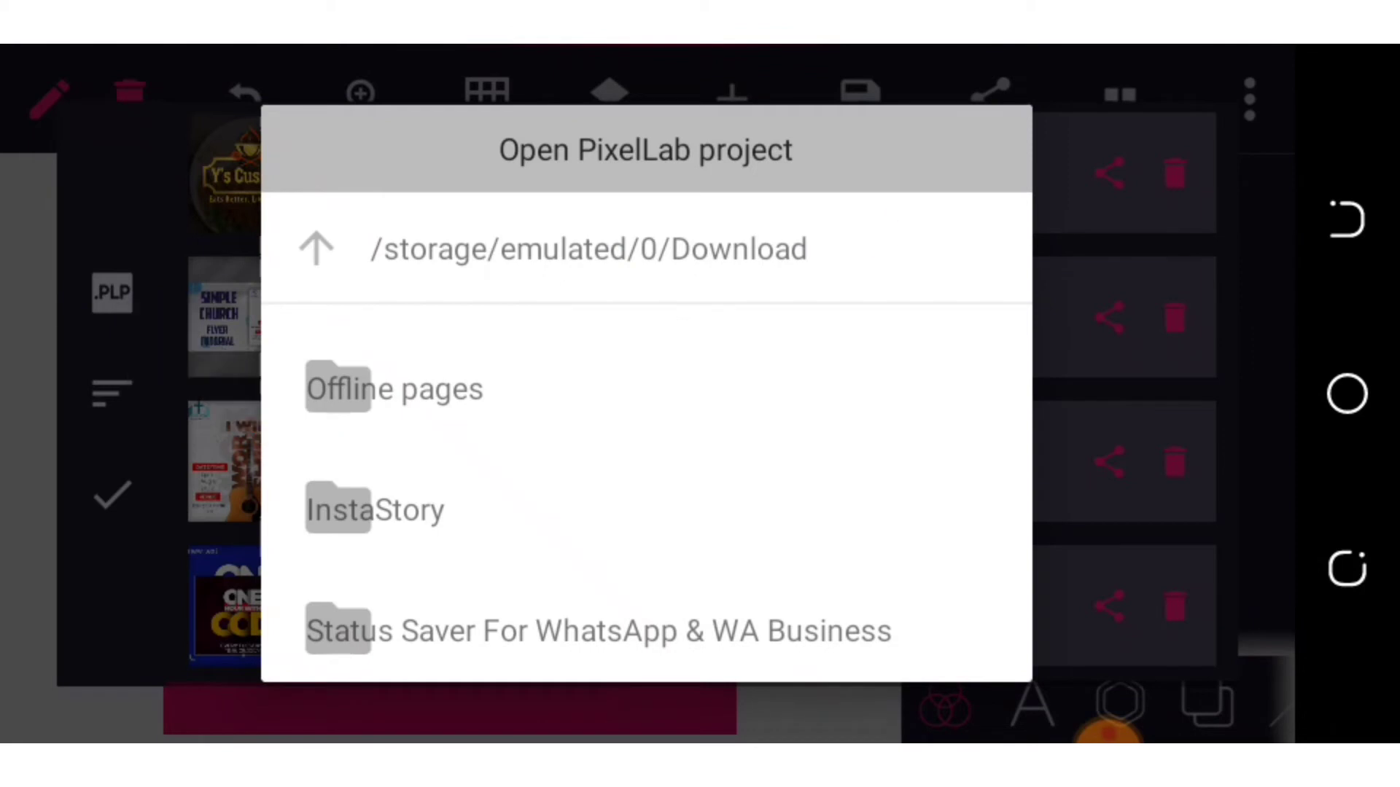
{"action": "left_click", "coordinate": [316, 249]}
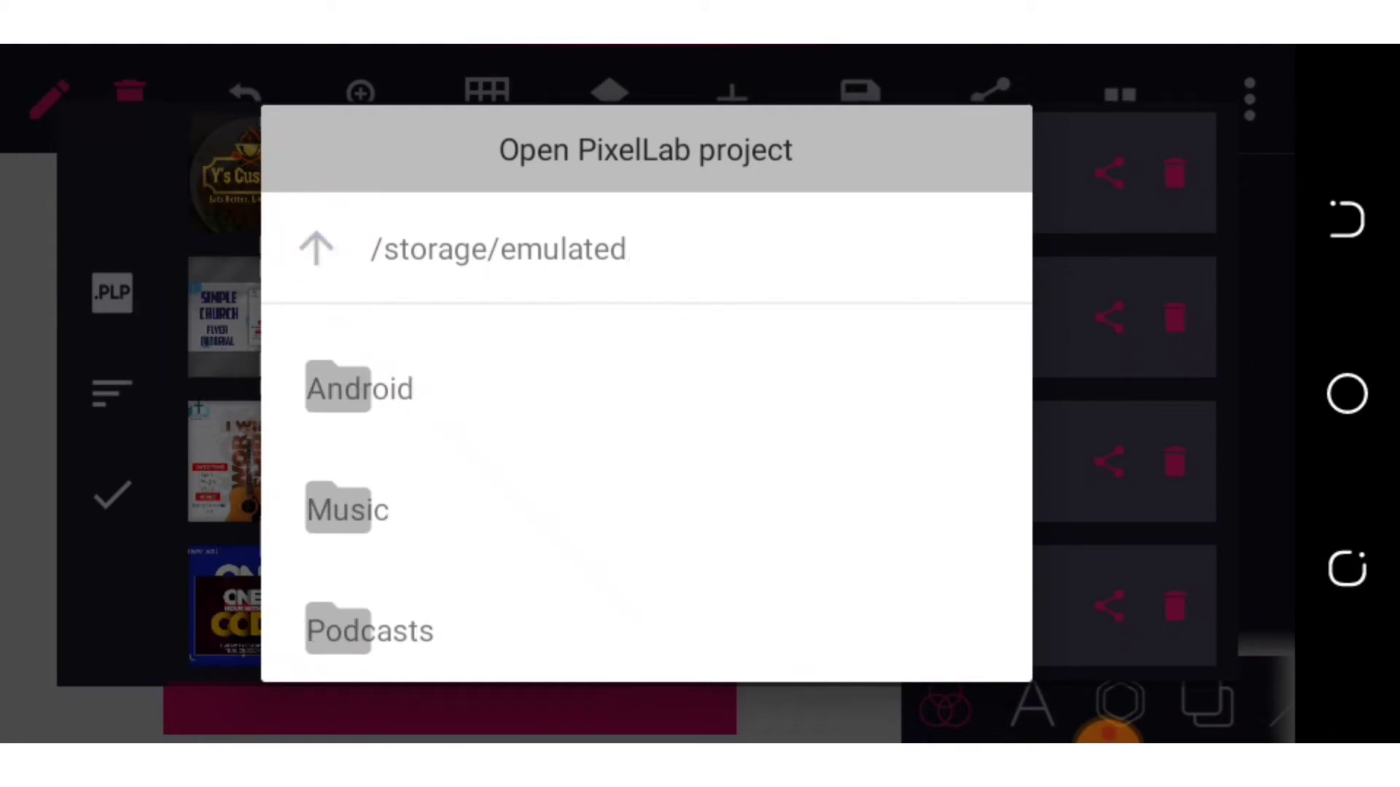
{"action": "scroll", "coordinate": [353, 410], "scroll_direction": "down", "scroll_amount": 3}
{"action": "scroll", "coordinate": [913, 212], "scroll_direction": "down", "scroll_amount": 3}
{"action": "scroll", "coordinate": [991, 219], "scroll_direction": "down", "scroll_amount": 3}
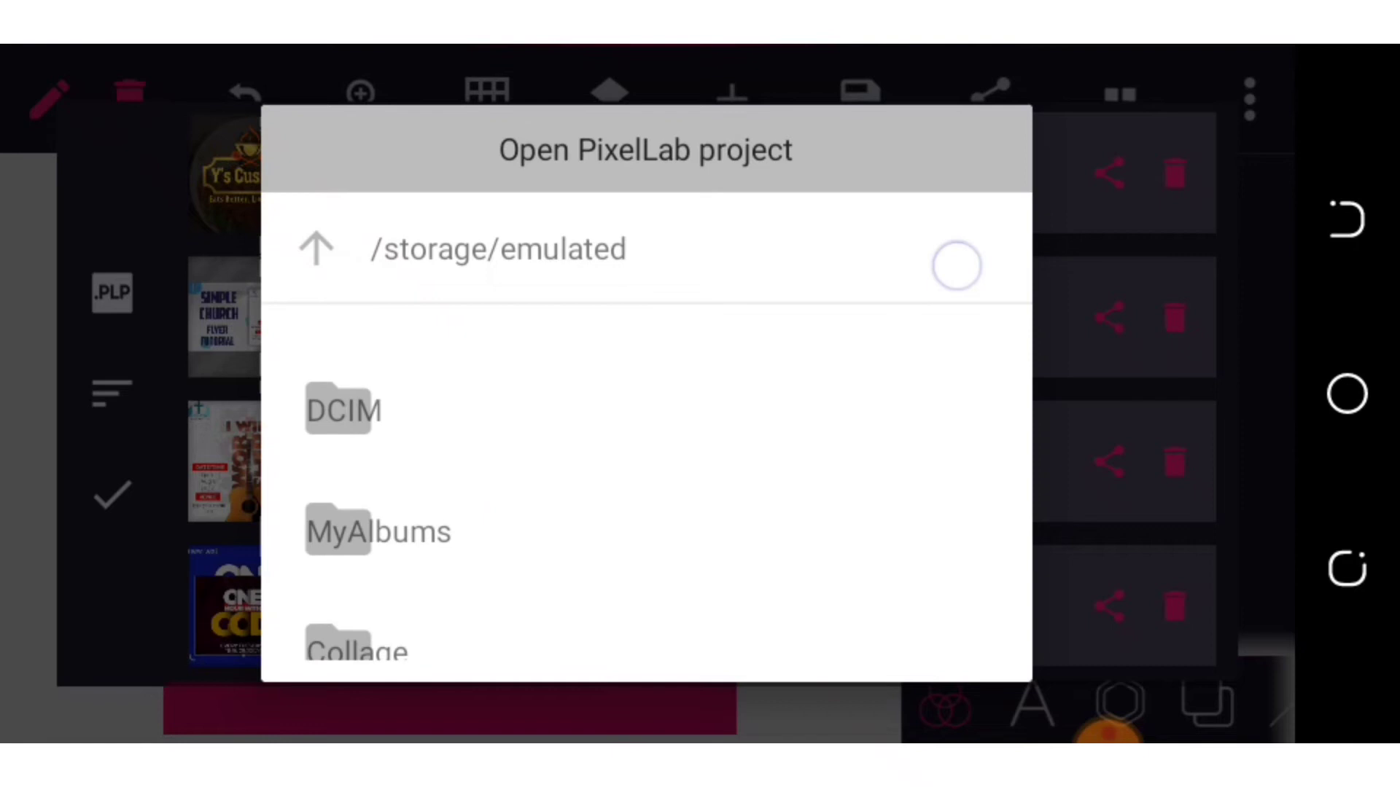
{"action": "scroll", "coordinate": [953, 263], "scroll_direction": "down", "scroll_amount": 3}
{"action": "scroll", "coordinate": [859, 562], "scroll_direction": "down", "scroll_amount": 3}
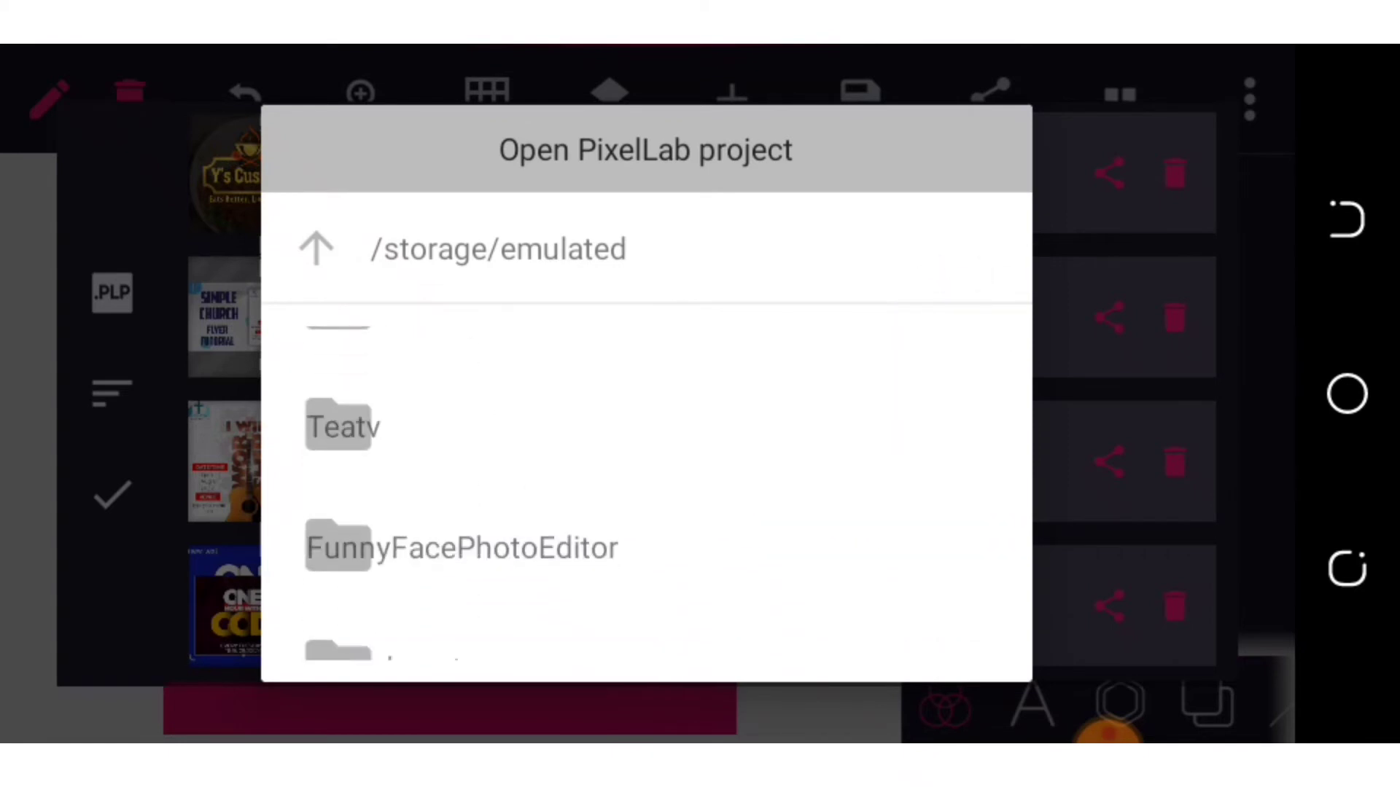
{"action": "scroll", "coordinate": [919, 526], "scroll_direction": "down", "scroll_amount": 3}
{"action": "scroll", "coordinate": [919, 527], "scroll_direction": "up", "scroll_amount": 2}
{"action": "left_click", "coordinate": [908, 463]}
{"action": "scroll", "coordinate": [956, 291], "scroll_direction": "down", "scroll_amount": 2}
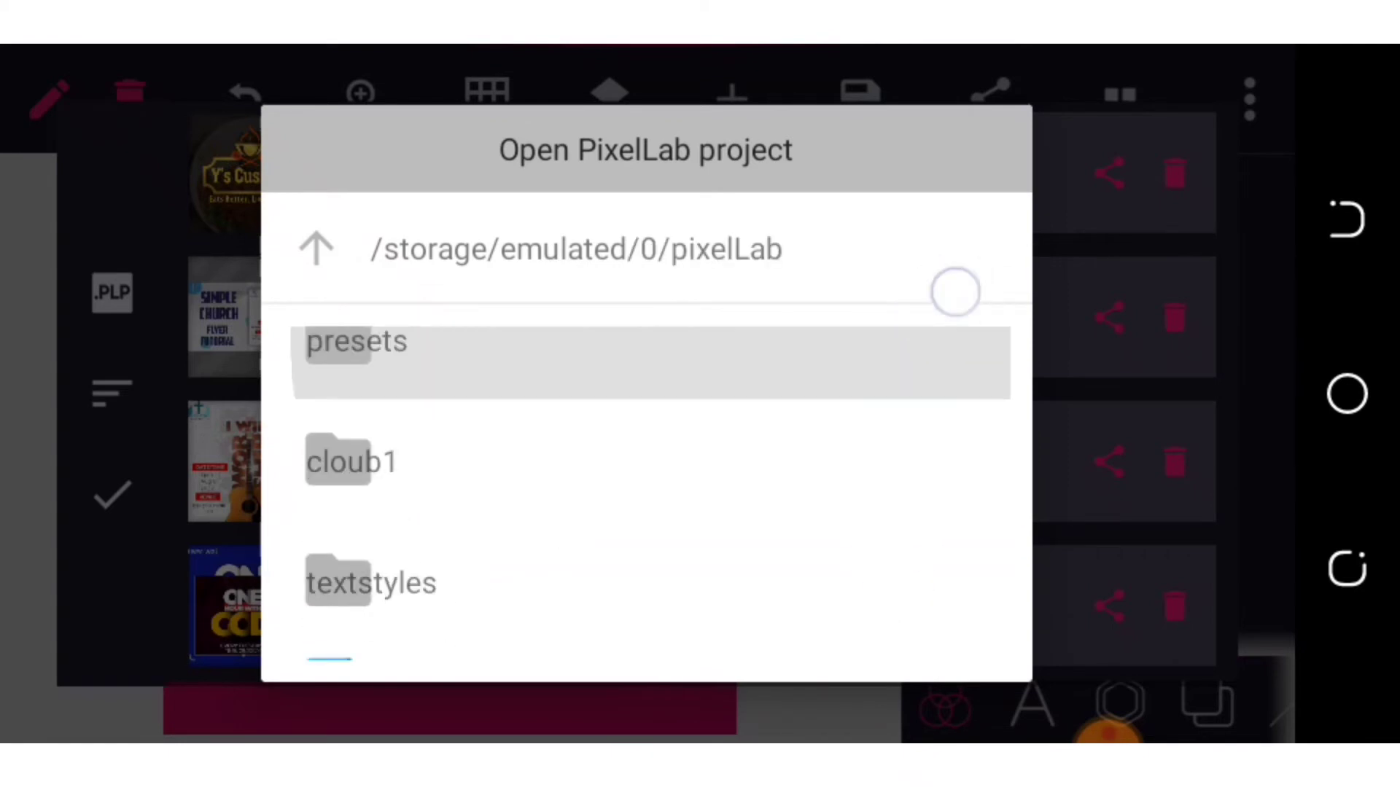
{"action": "scroll", "coordinate": [928, 474], "scroll_direction": "up", "scroll_amount": 1}
{"action": "scroll", "coordinate": [928, 474], "scroll_direction": "down", "scroll_amount": 3}
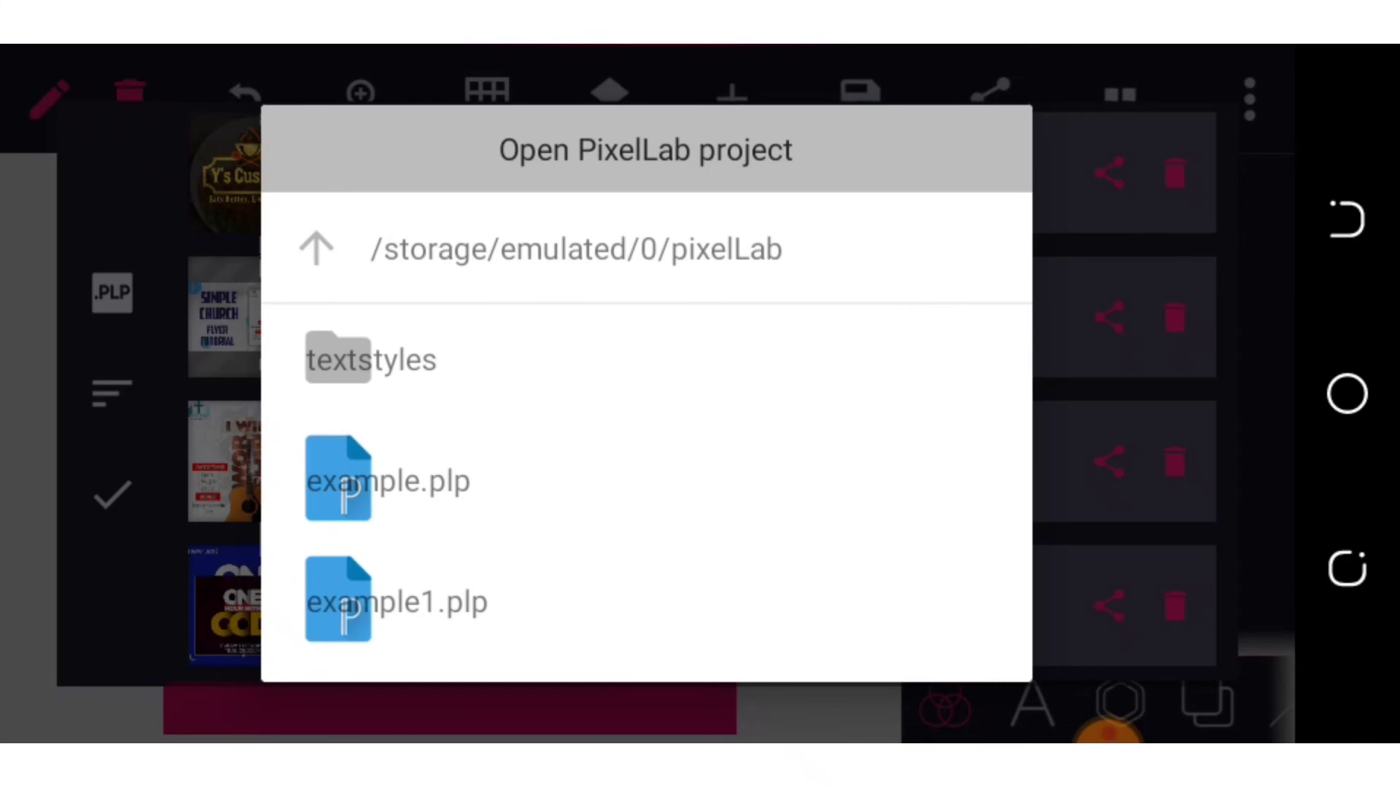
{"action": "left_click", "coordinate": [800, 600]}
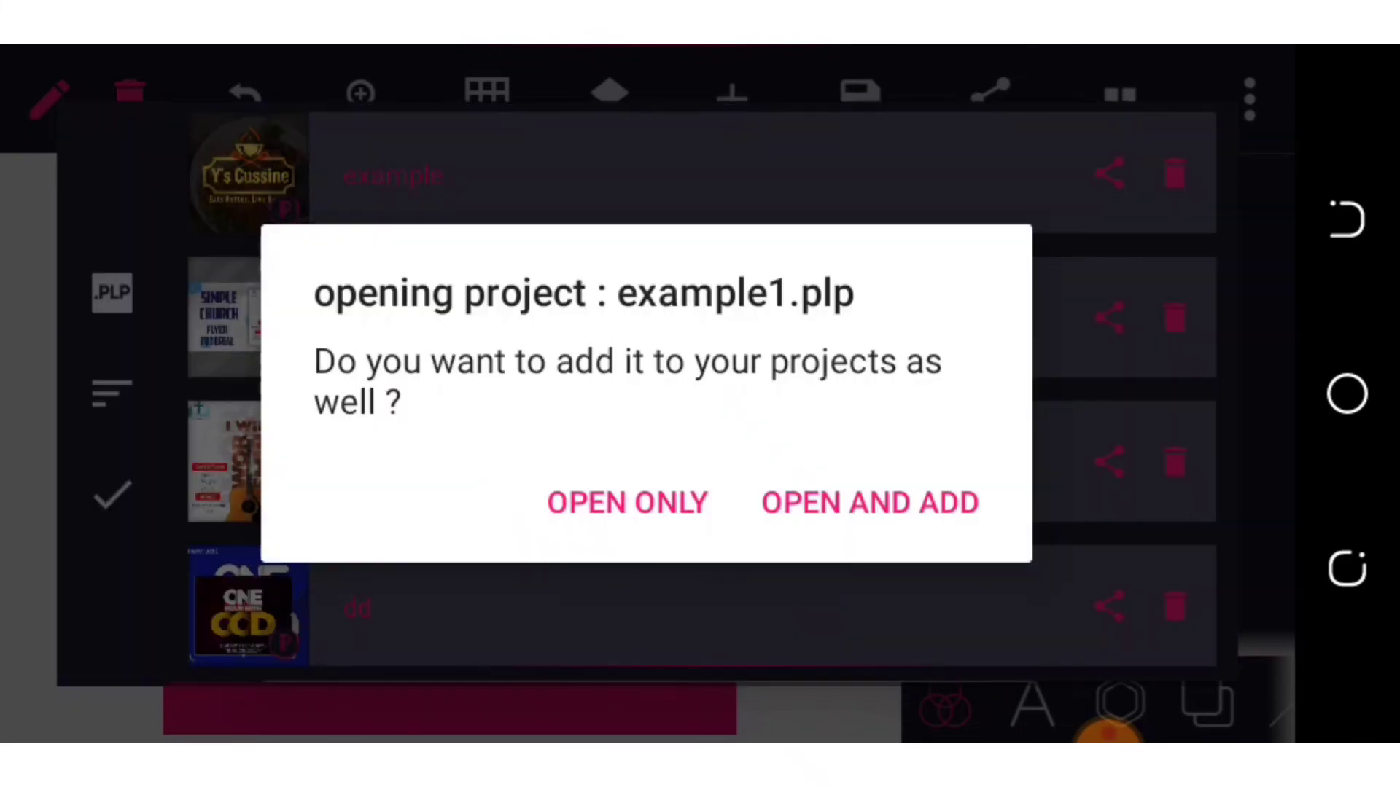
{"action": "left_click", "coordinate": [934, 512]}
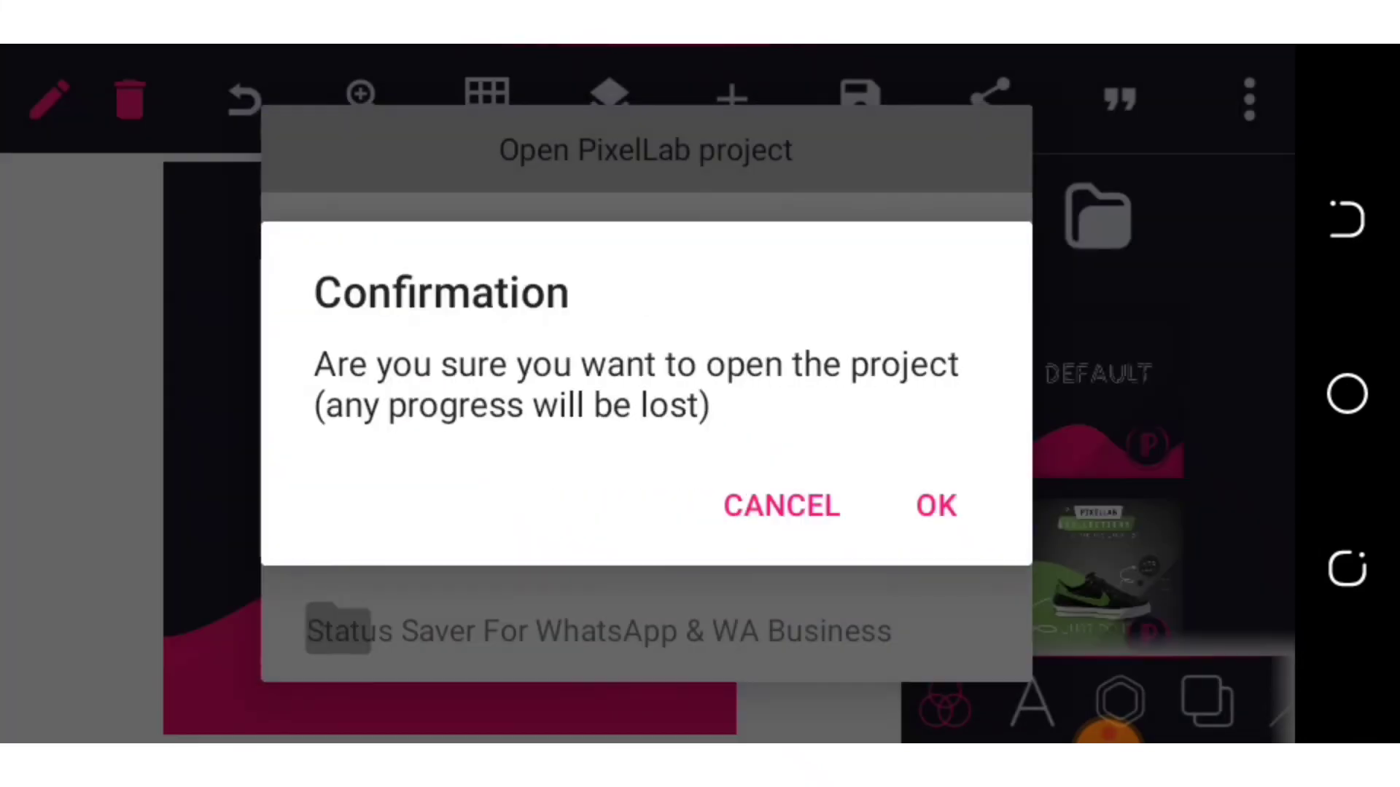
{"action": "left_click", "coordinate": [936, 505]}
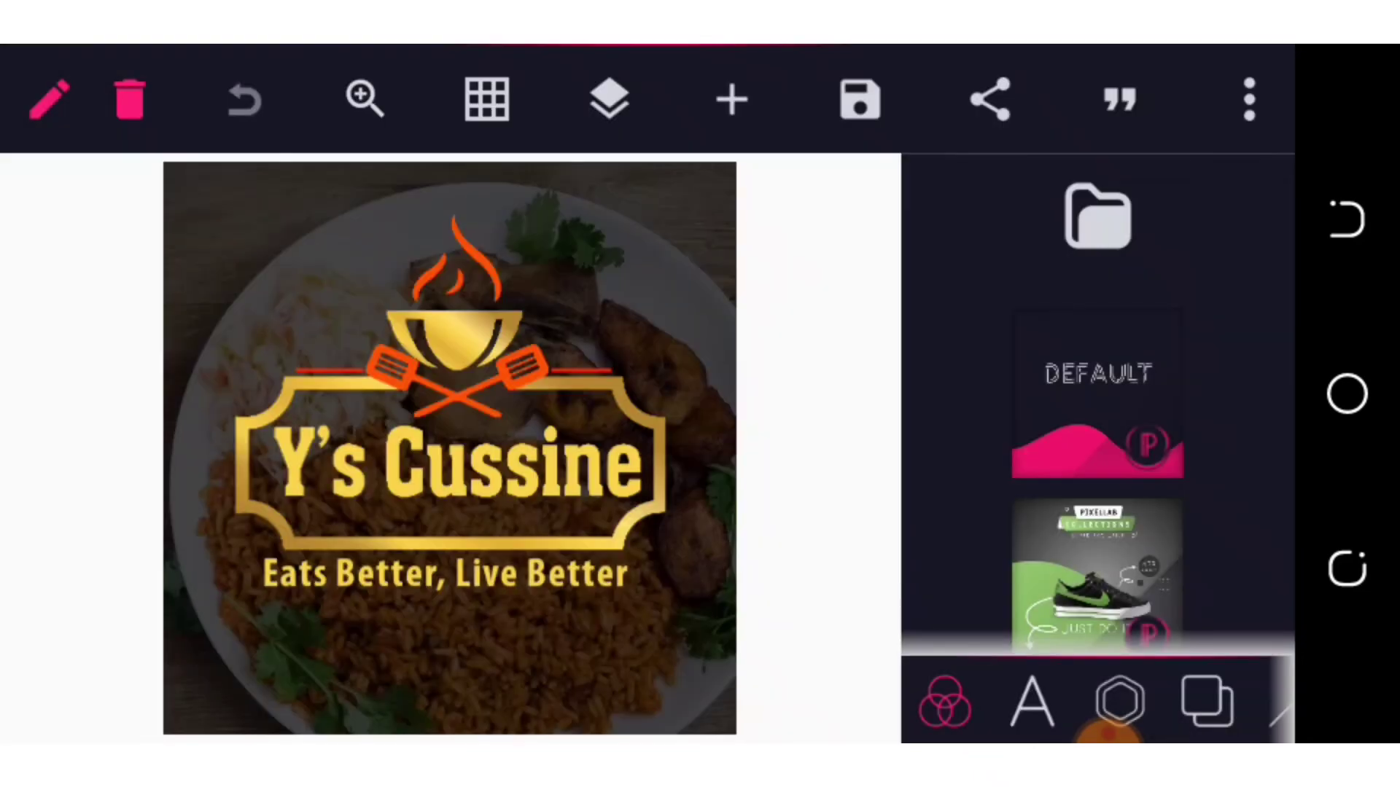
Step: Move the logo up and right, and the 'Eats Better, Live Better' tagline down
{"action": "left_click_drag", "start_coordinate": [460, 459], "coordinate": [503, 404]}
{"action": "left_click", "coordinate": [445, 573]}
{"action": "left_click_drag", "start_coordinate": [446, 572], "coordinate": [463, 600]}
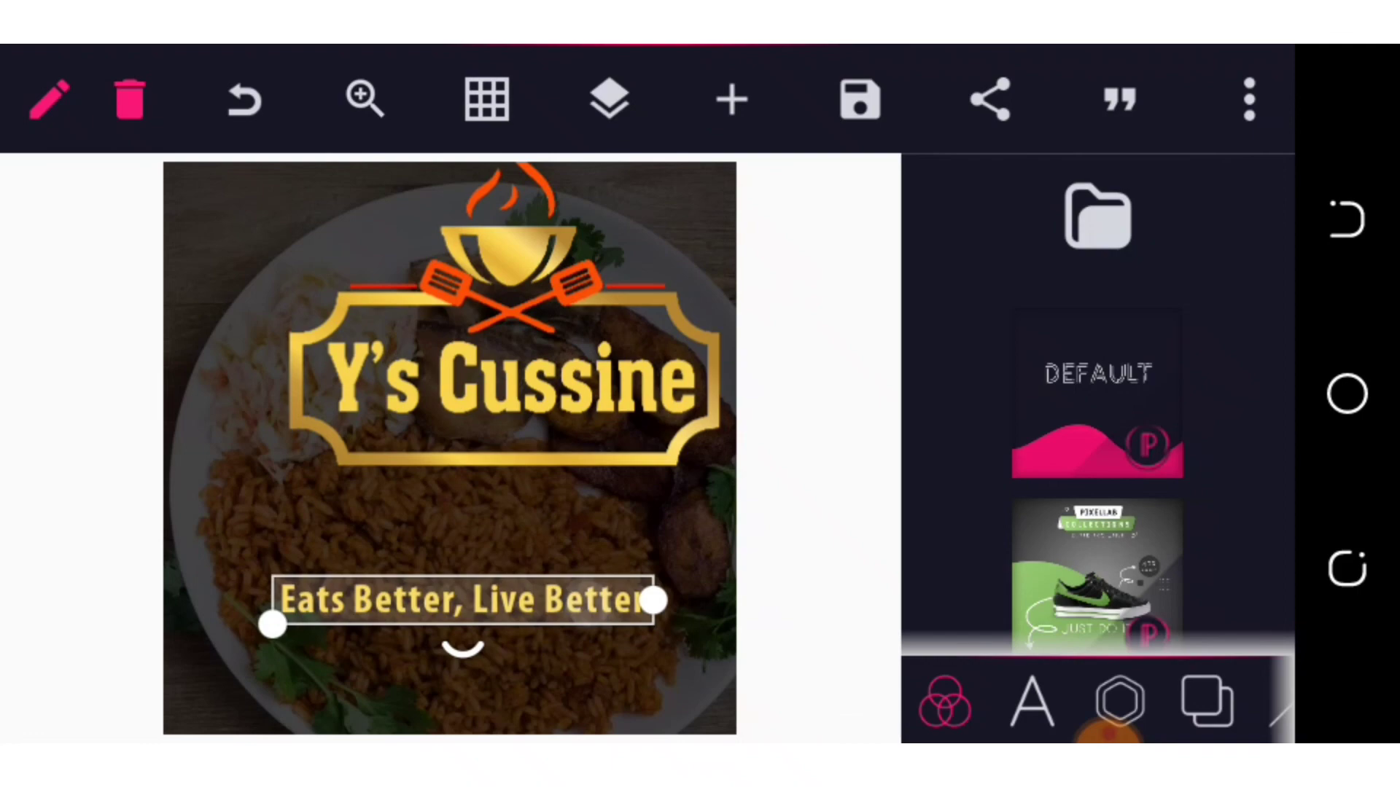
{"action": "left_click", "coordinate": [486, 394]}
{"action": "left_click", "coordinate": [691, 564]}
{"action": "left_click", "coordinate": [1109, 700]}
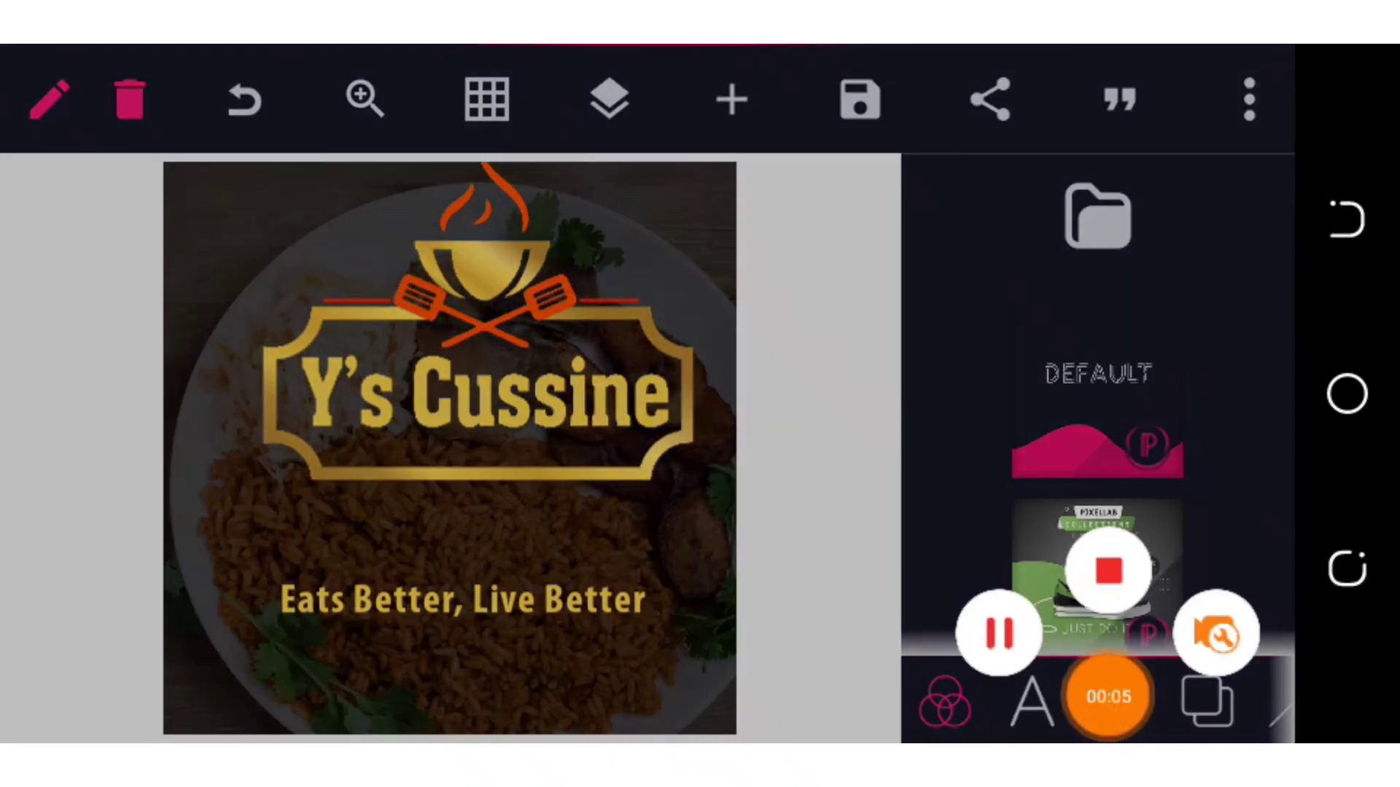